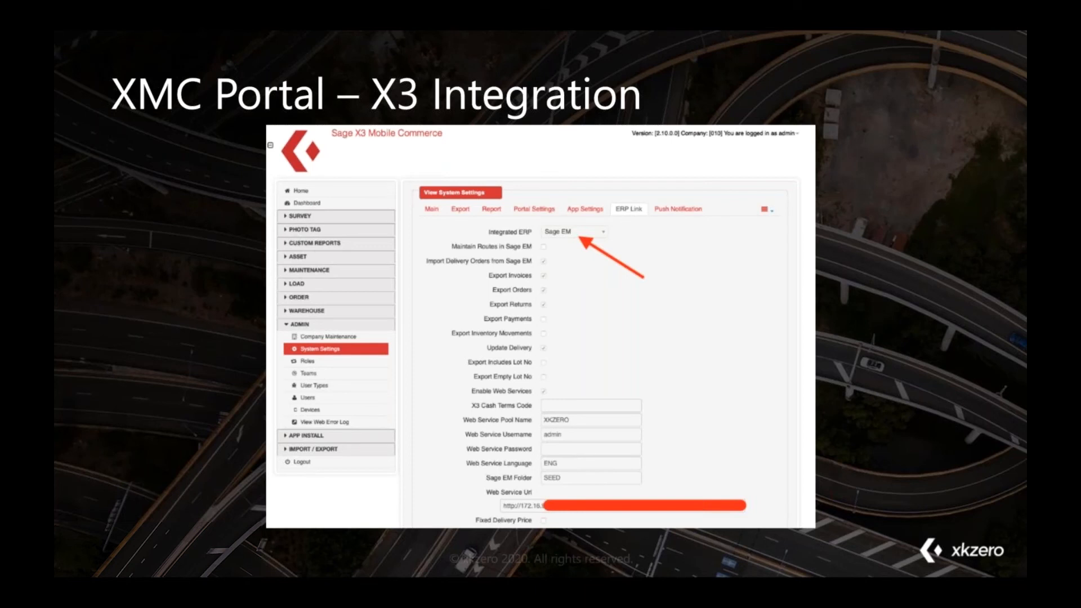
key(Right)
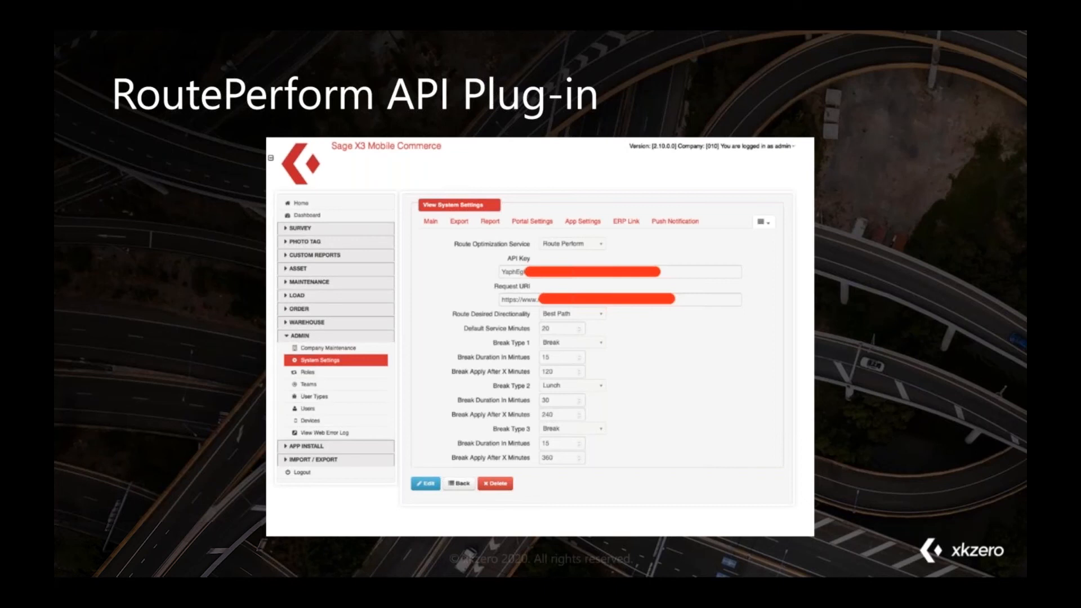
key(Right)
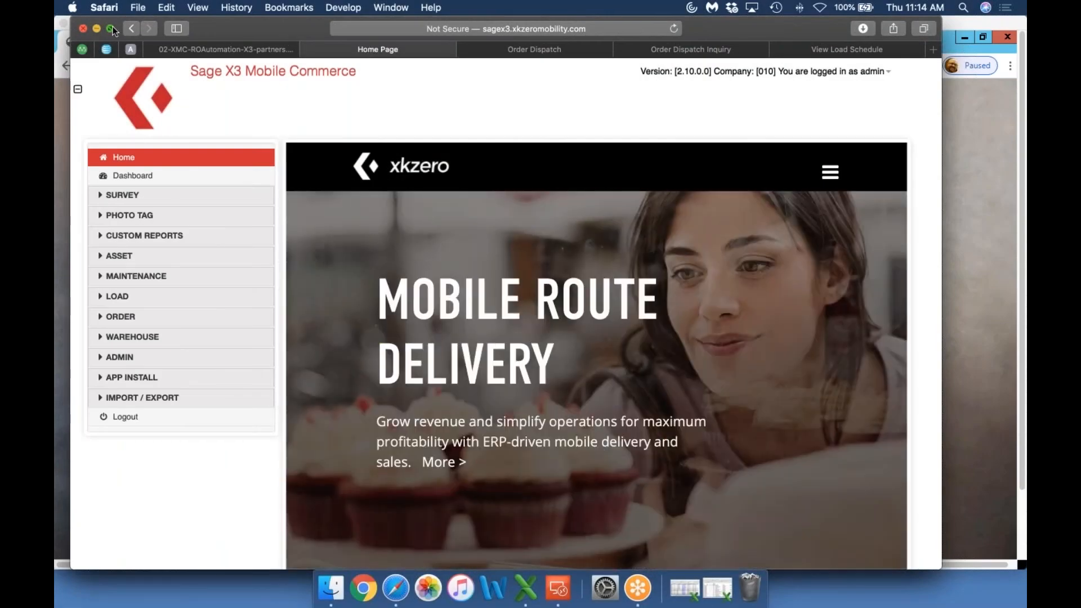
Show the mobile commerce portal full screen and open the Fun Times Stores record from the customer maintenance list
click(112, 28)
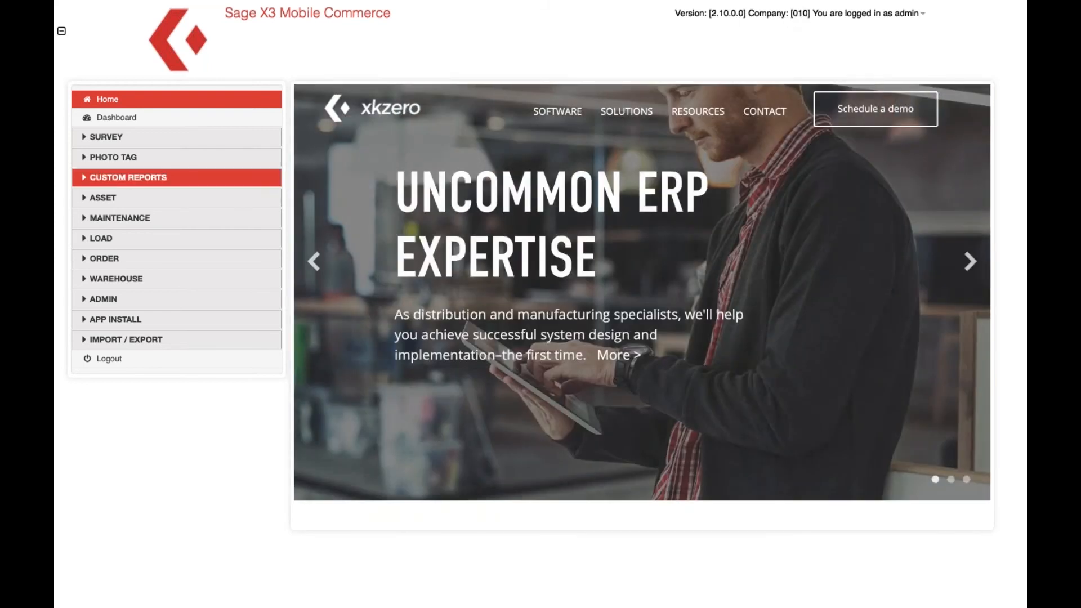
click(135, 224)
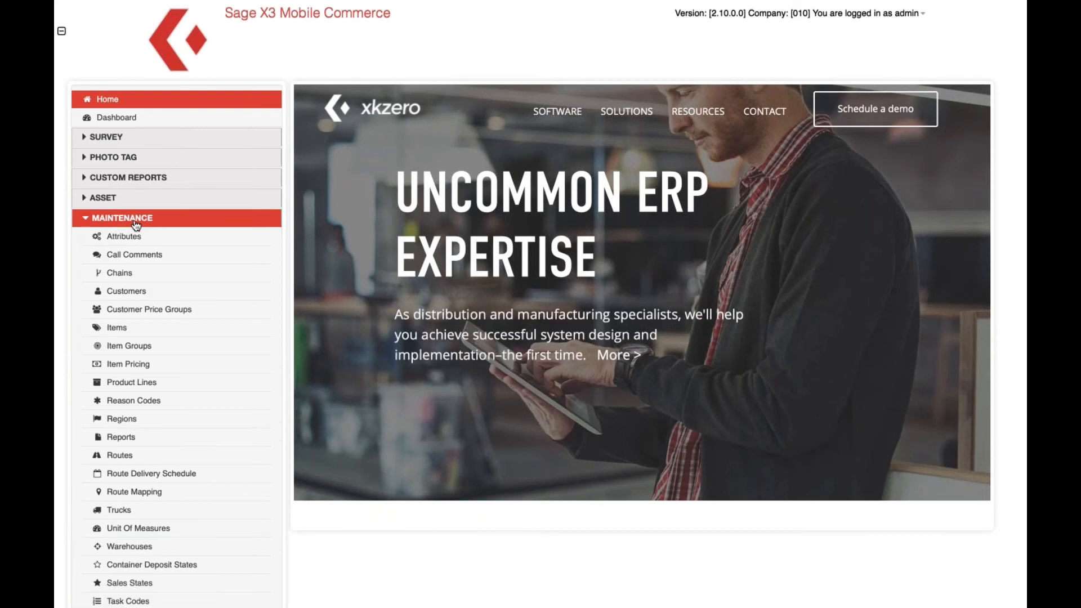
click(135, 297)
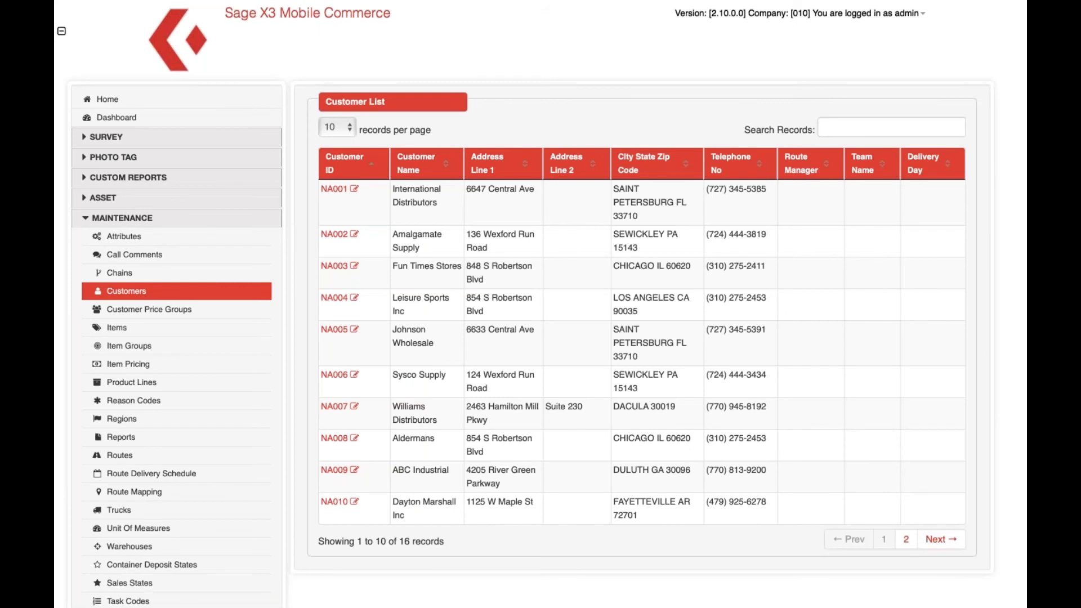
click(353, 266)
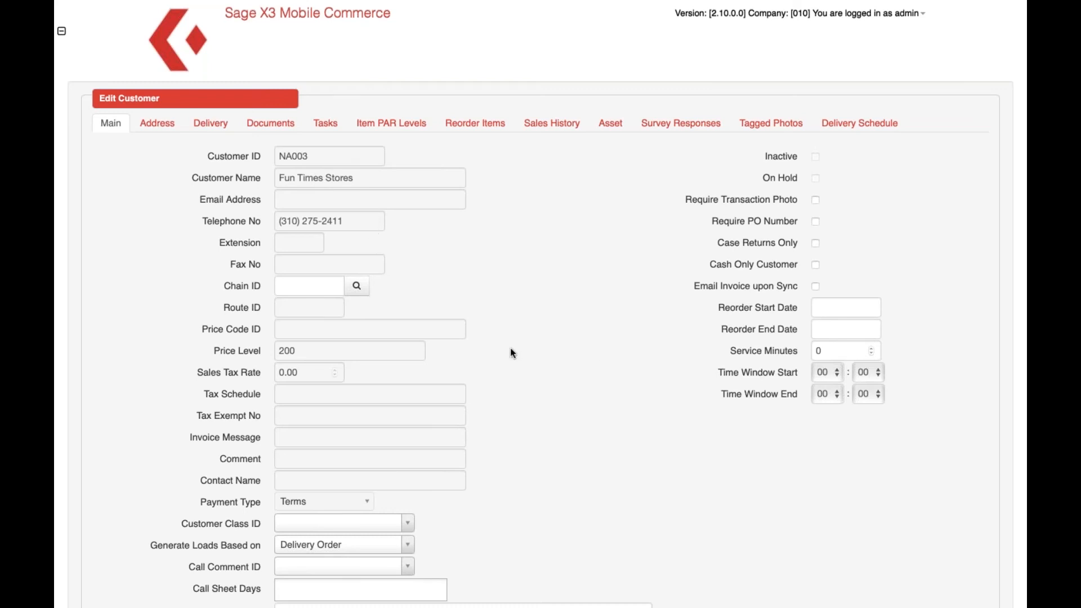
Examine the reorder start date and service minutes settings of the Fun Times Stores customer
click(840, 305)
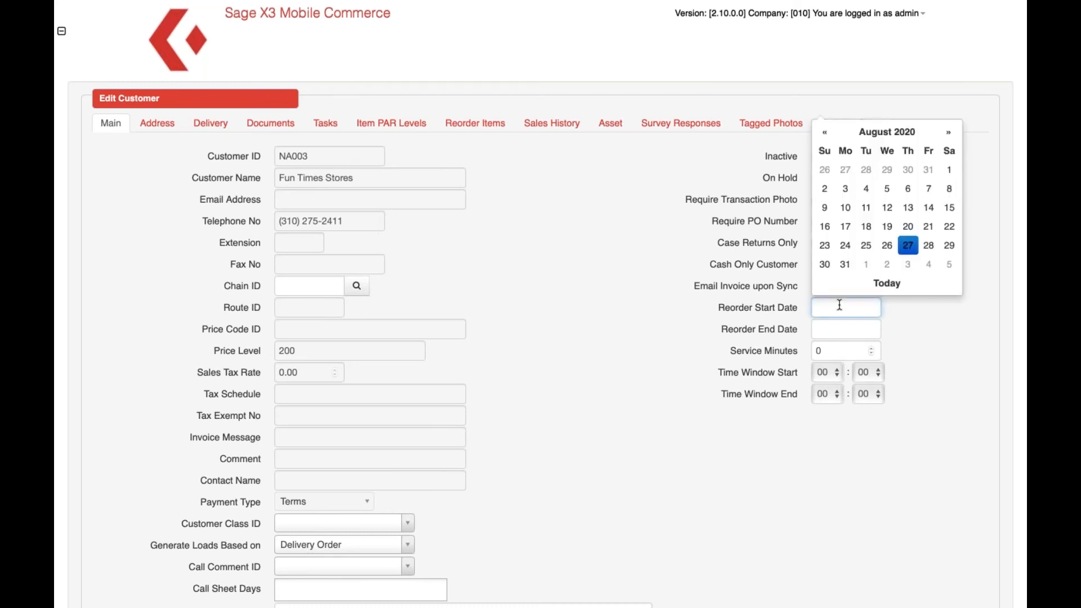
click(837, 350)
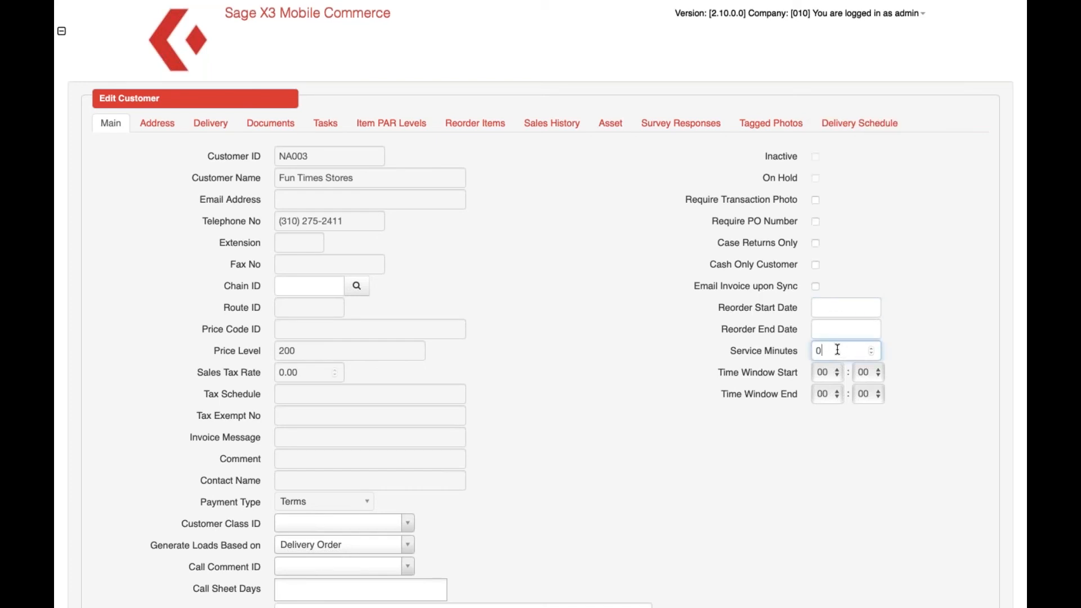
drag(837, 349, 804, 351)
Leave full-screen view, switch to the Microsoft Remote Desktop session and sign in to Sage X3 with the admin account
mouse_move(88, 3)
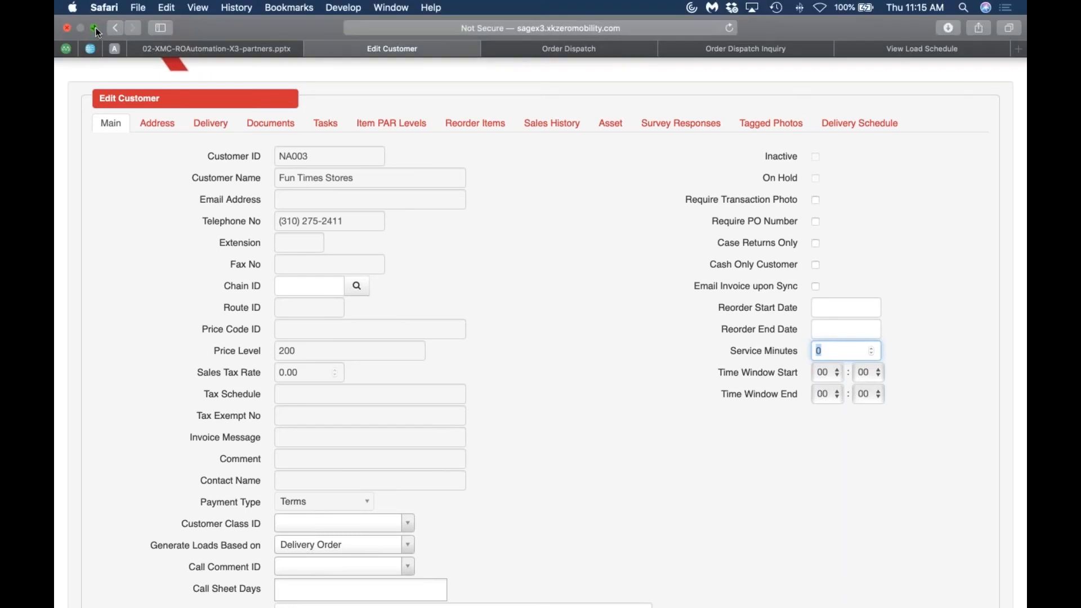
click(95, 28)
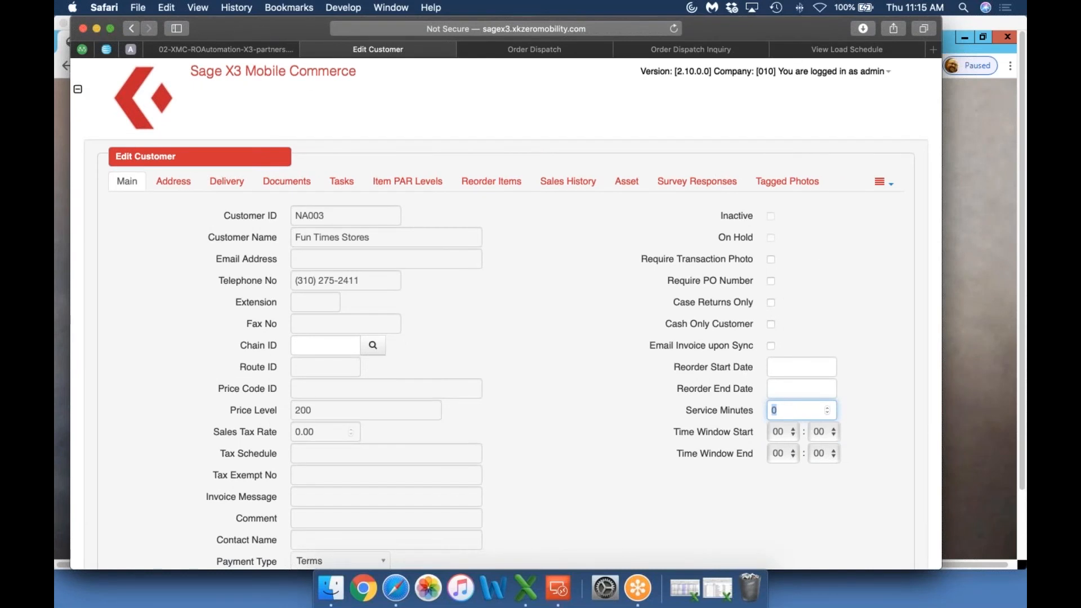
click(558, 591)
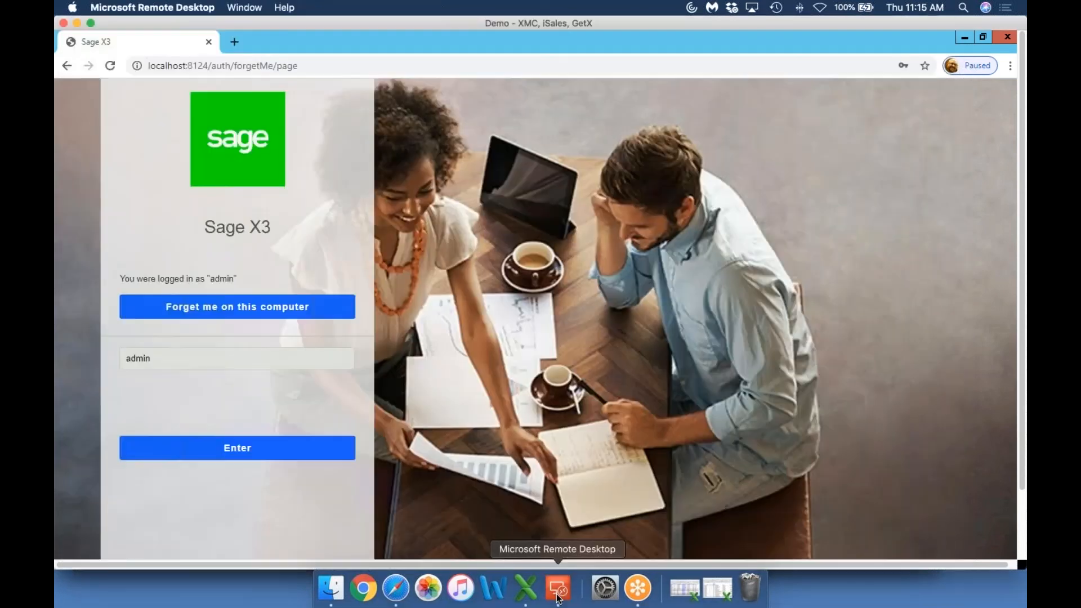
click(222, 449)
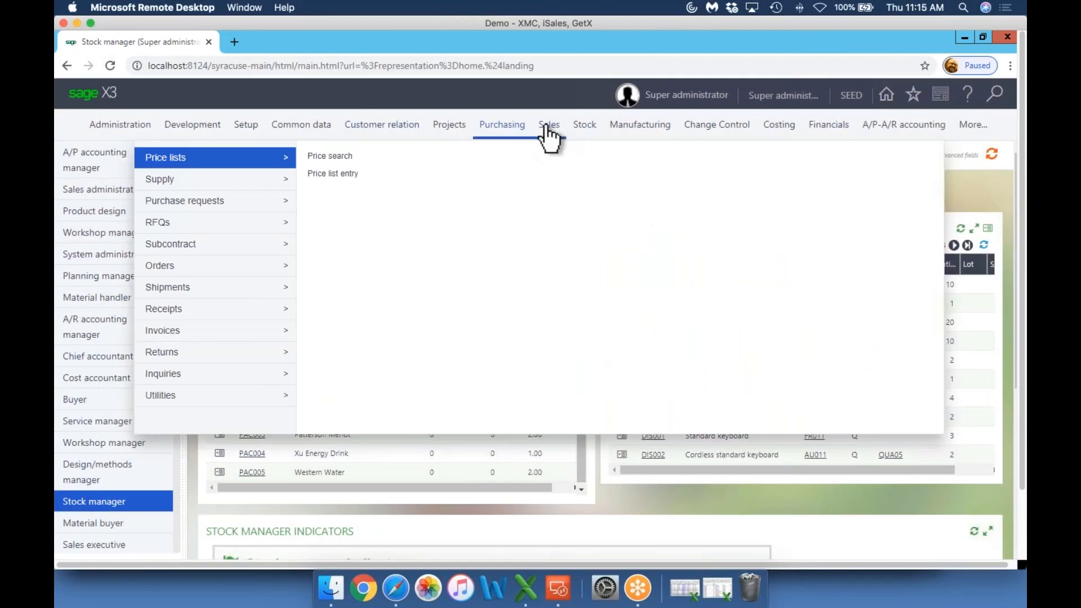
Open the sales deliveries function using the ALL Full entry transaction
mouse_move(549, 135)
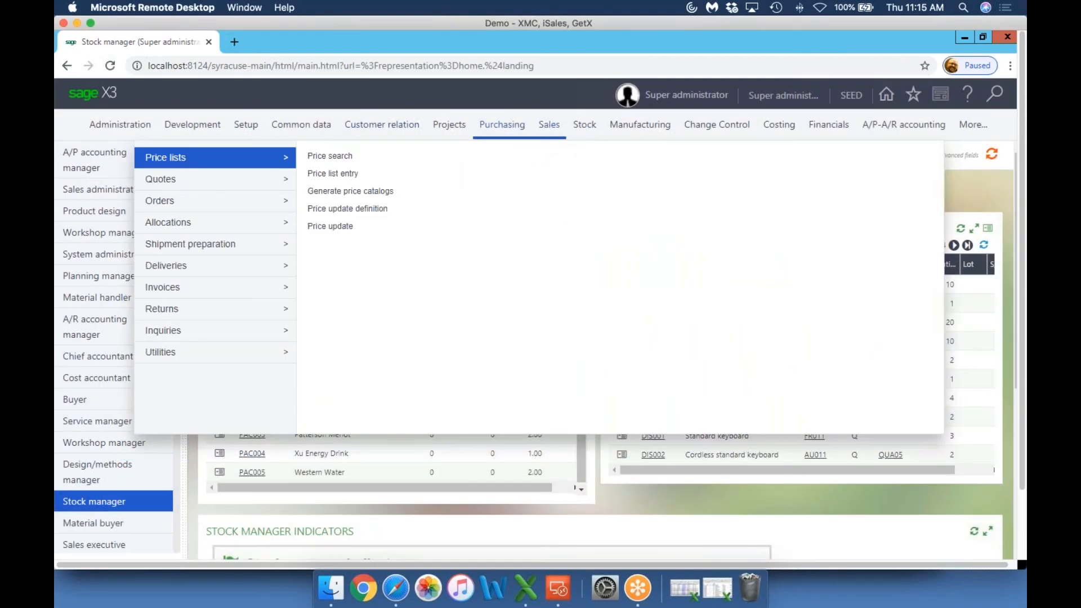
mouse_move(285, 272)
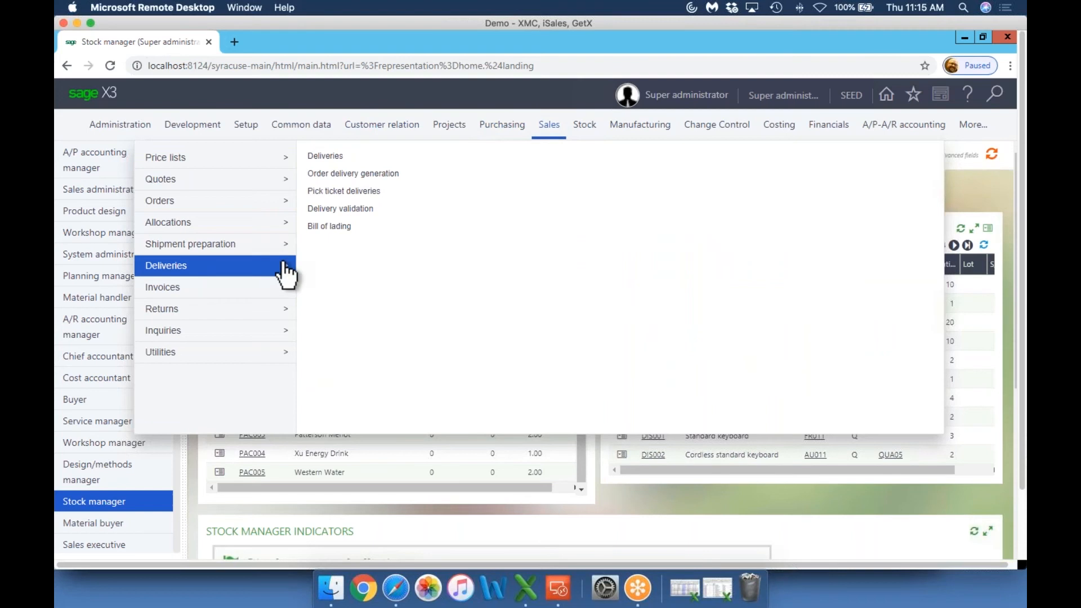
click(325, 157)
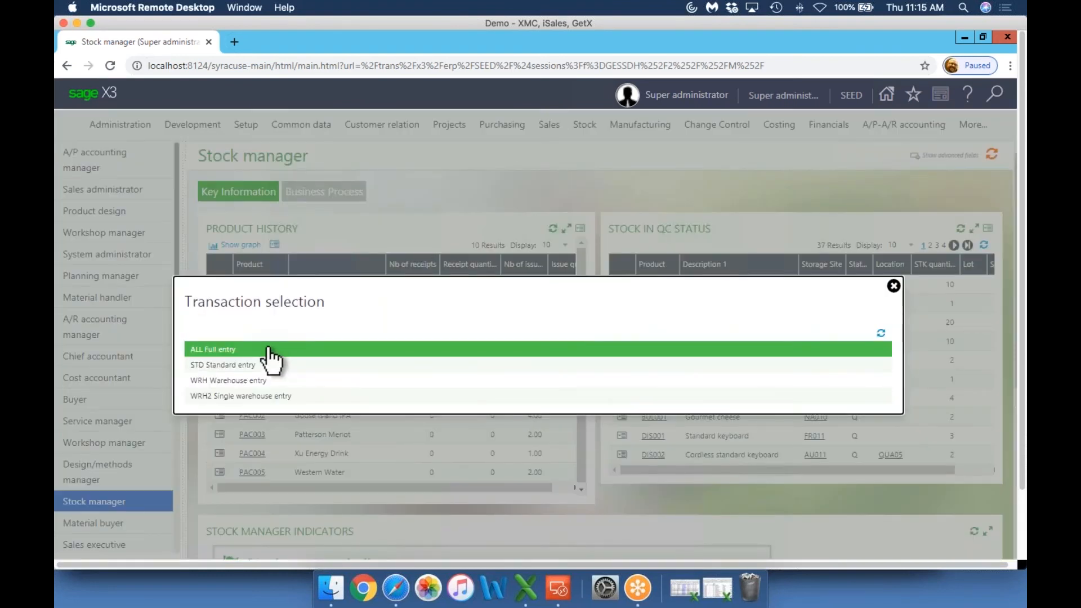
click(269, 350)
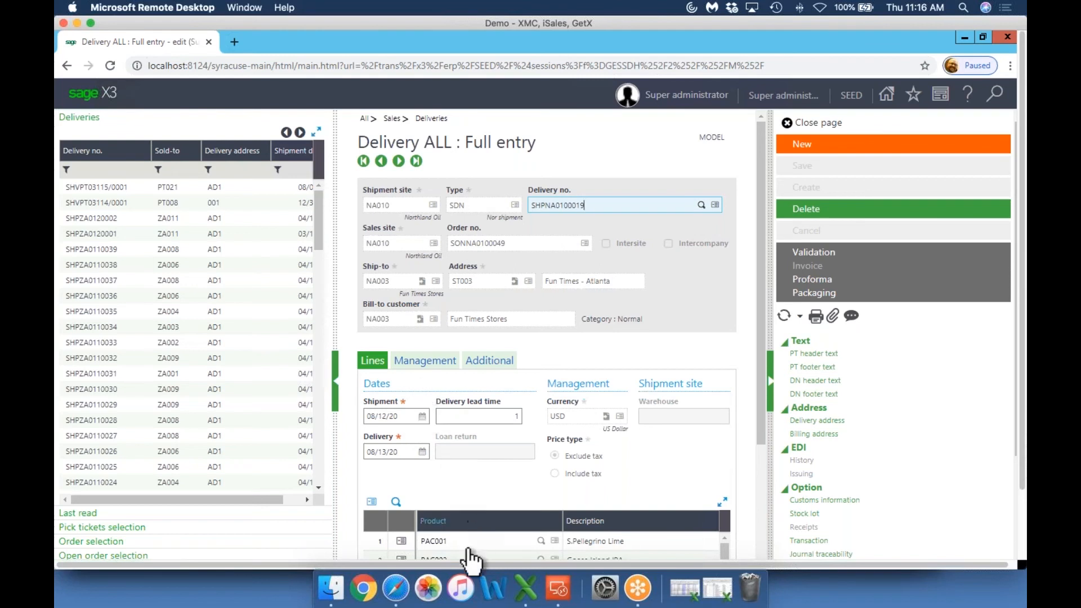
Examine the product lines of the Fun Times Stores delivery and the route number and delivery mode in its management details
scroll(485, 537, down, 5)
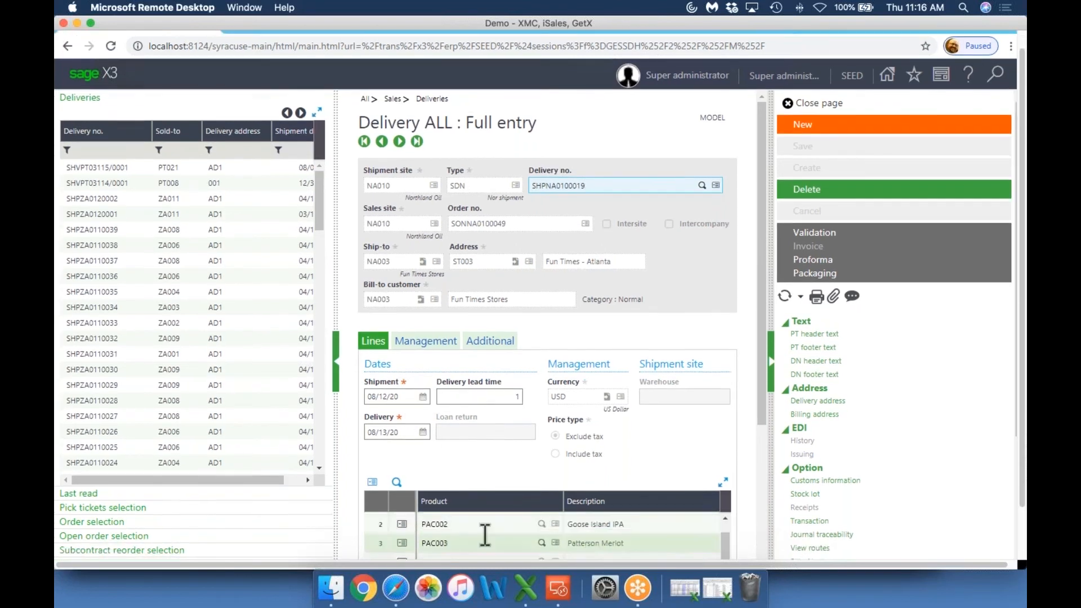
scroll(426, 372, up, 5)
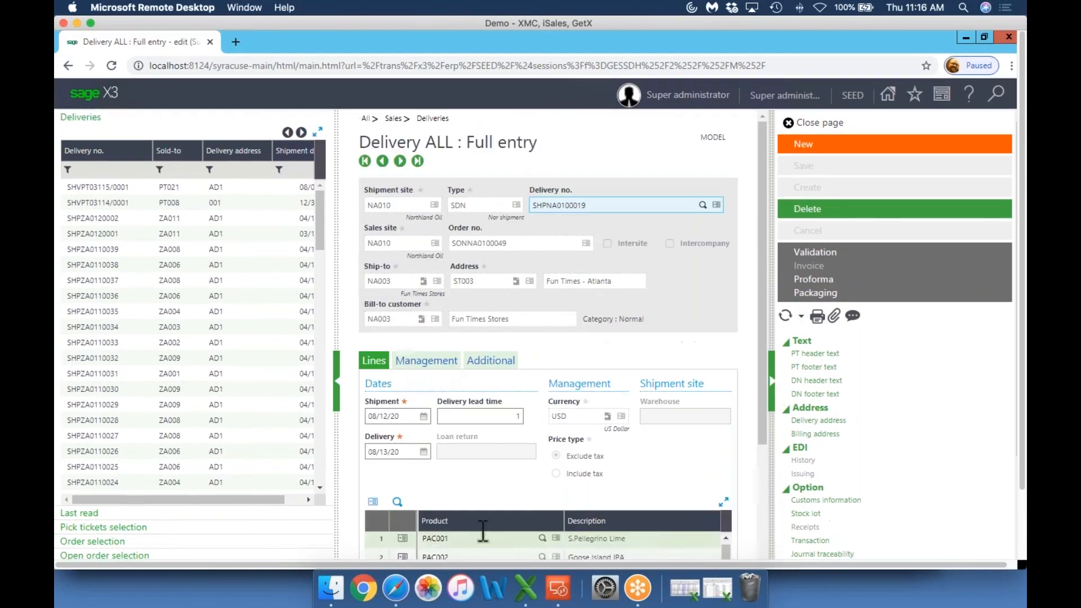
click(426, 361)
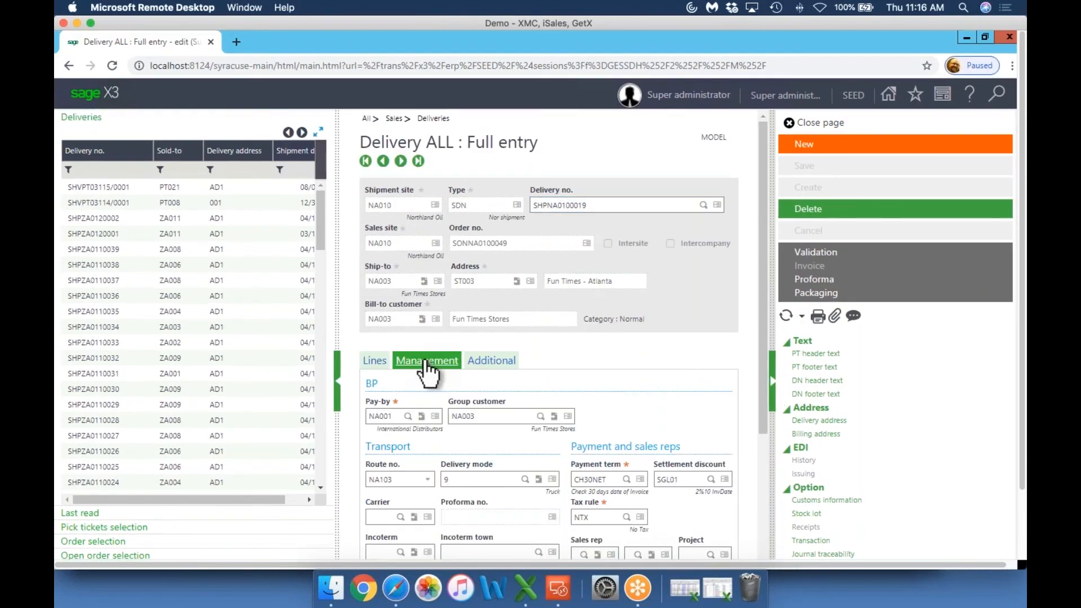
click(404, 477)
scroll(404, 476, down, 1)
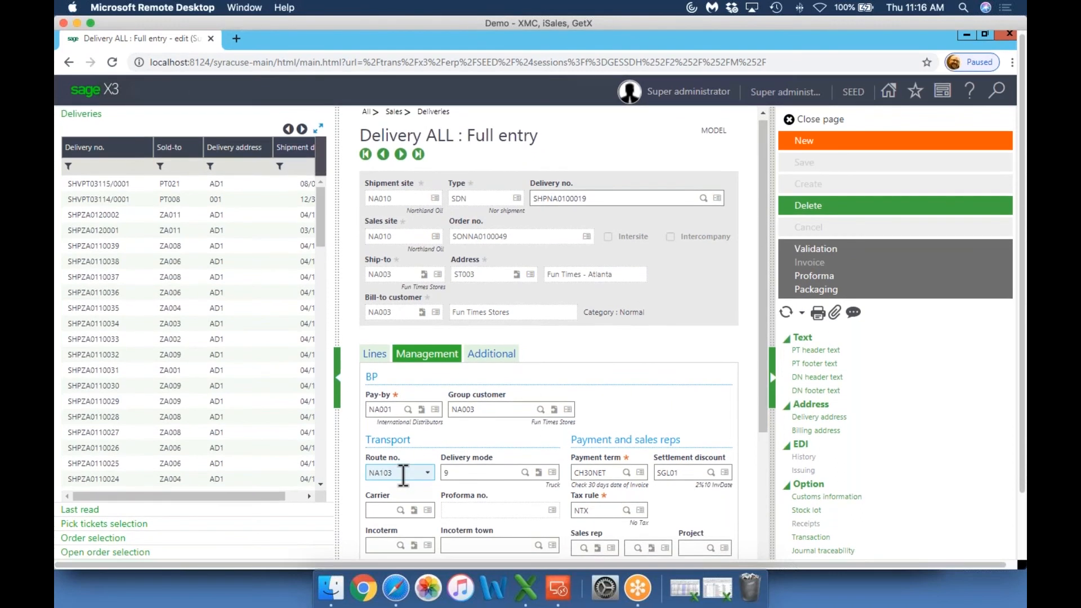
scroll(475, 473, up, 1)
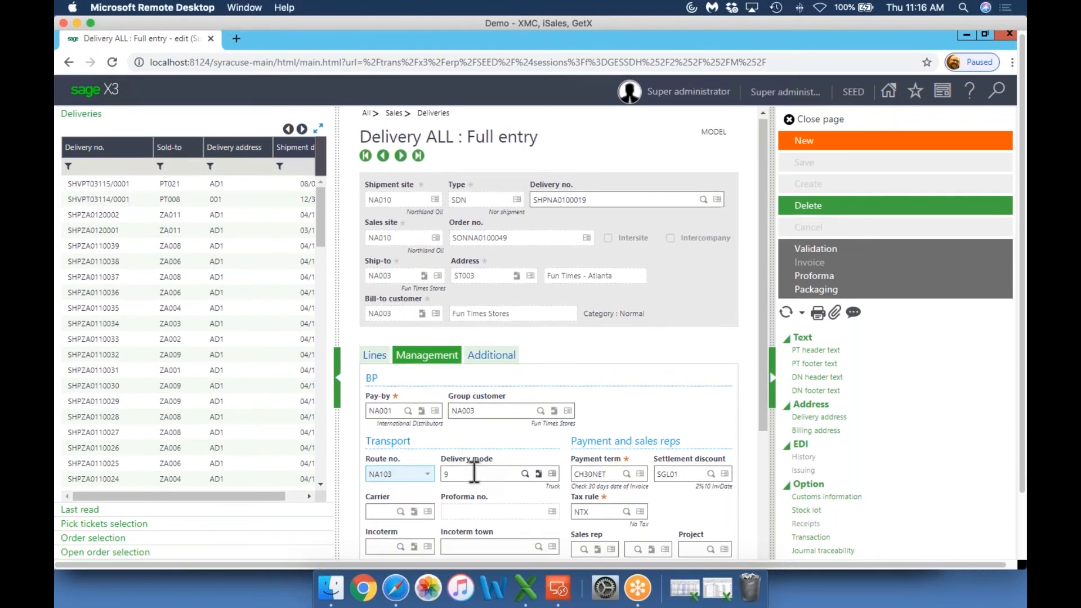
click(474, 473)
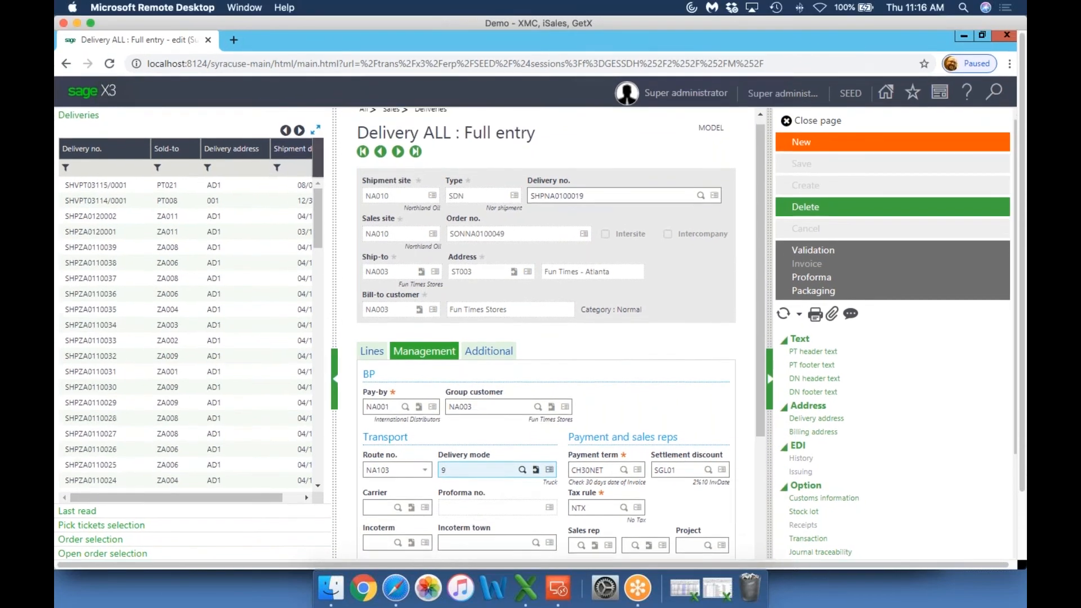
scroll(488, 472, up, 1)
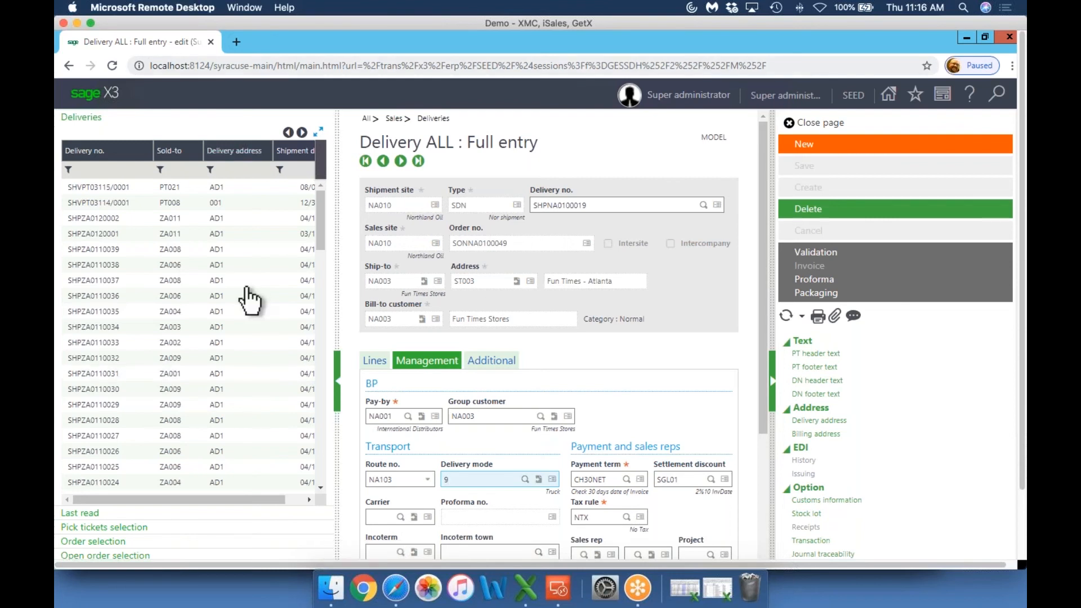
Close the delivery page and switch to Safari to show the load schedule's selected orders
click(809, 124)
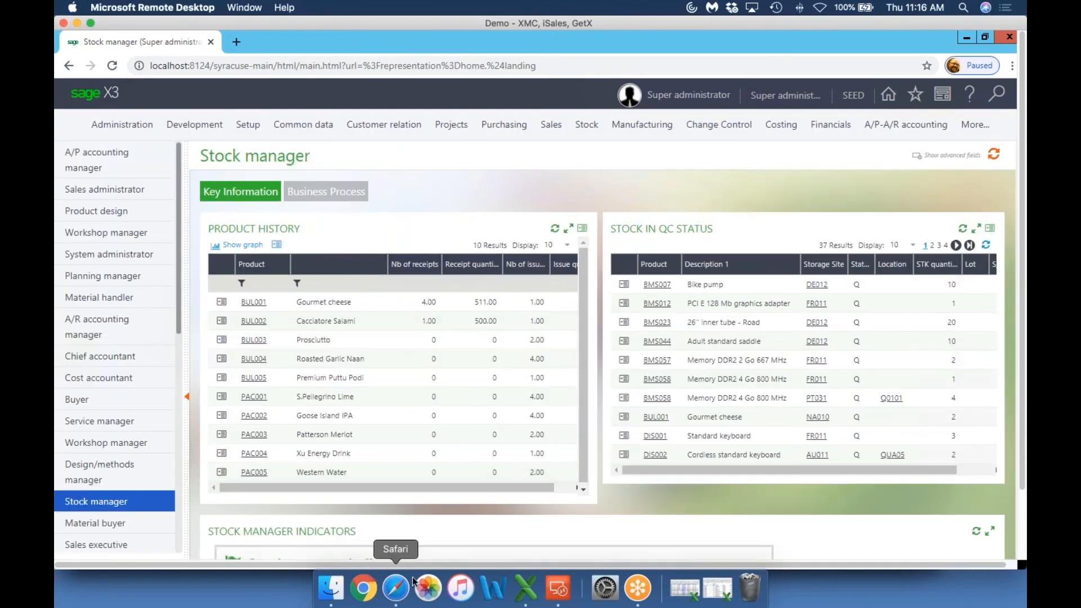
click(390, 593)
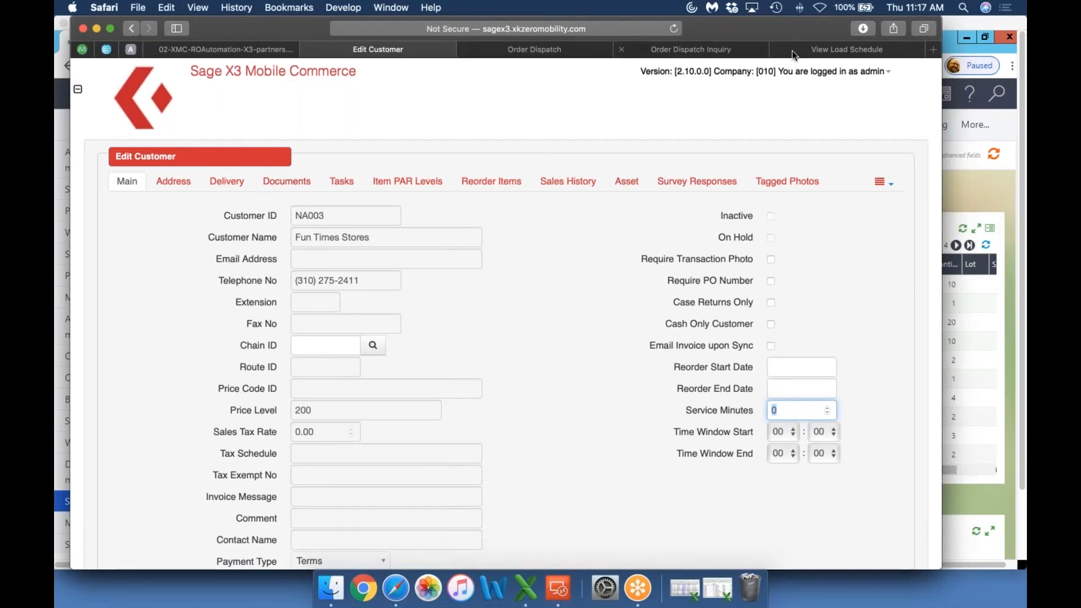
click(830, 49)
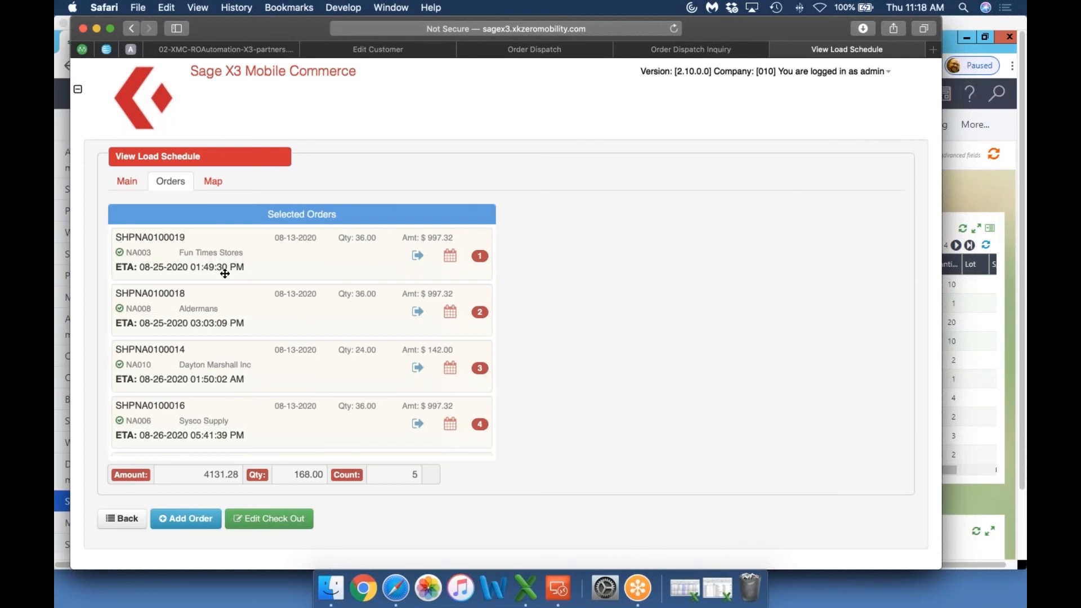
Examine the load schedule's route map and optimization results, and return to its selected orders
click(213, 181)
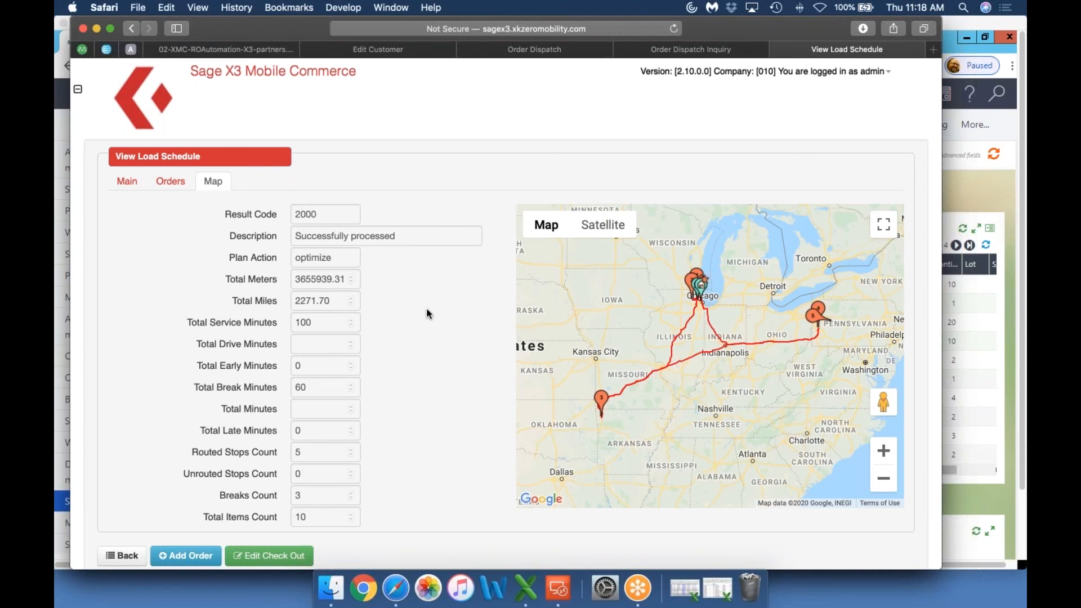
scroll(426, 313, down, 1)
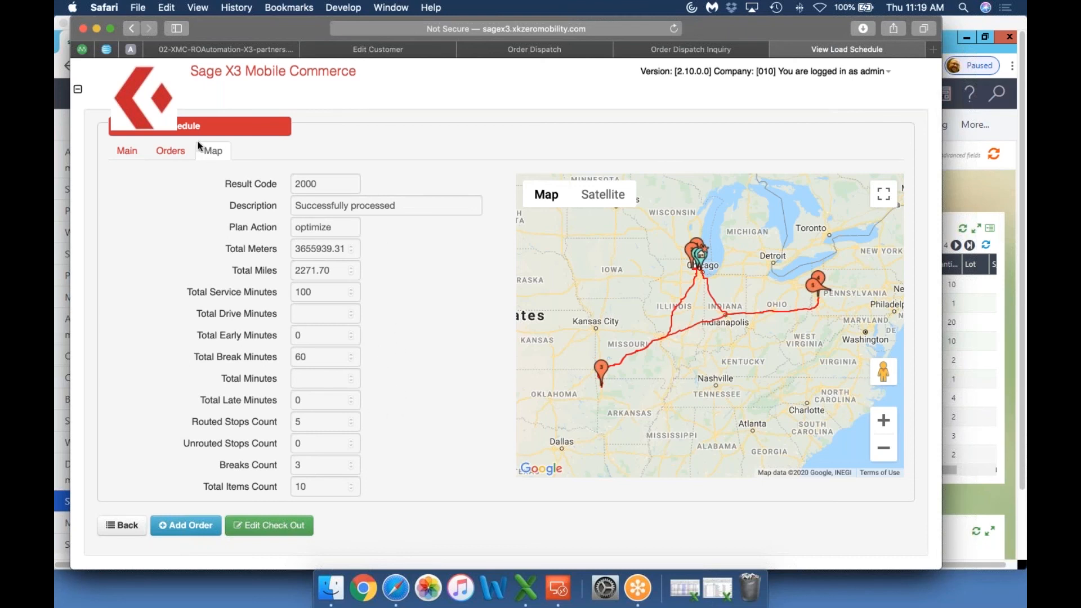
click(170, 151)
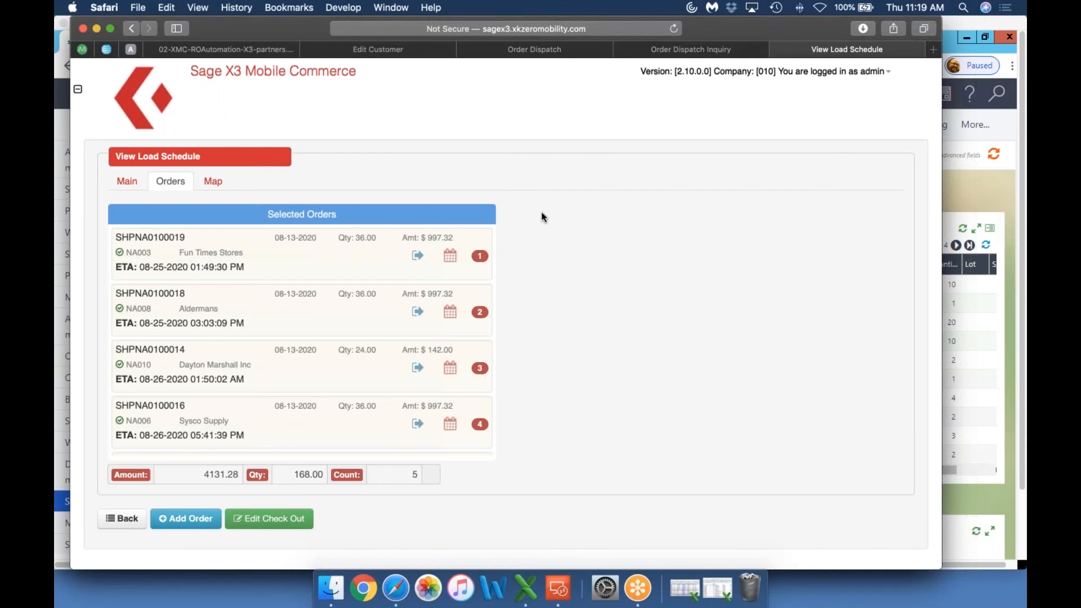
Open the Order Dispatch Inquiry and look through the available warehouses without changing the selected one
click(686, 49)
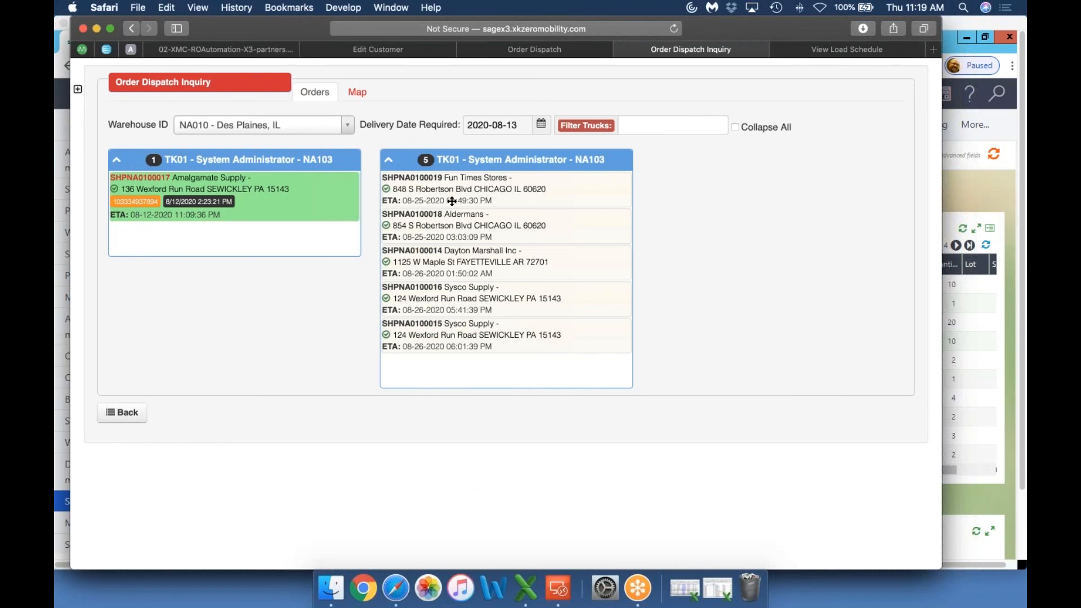
click(346, 129)
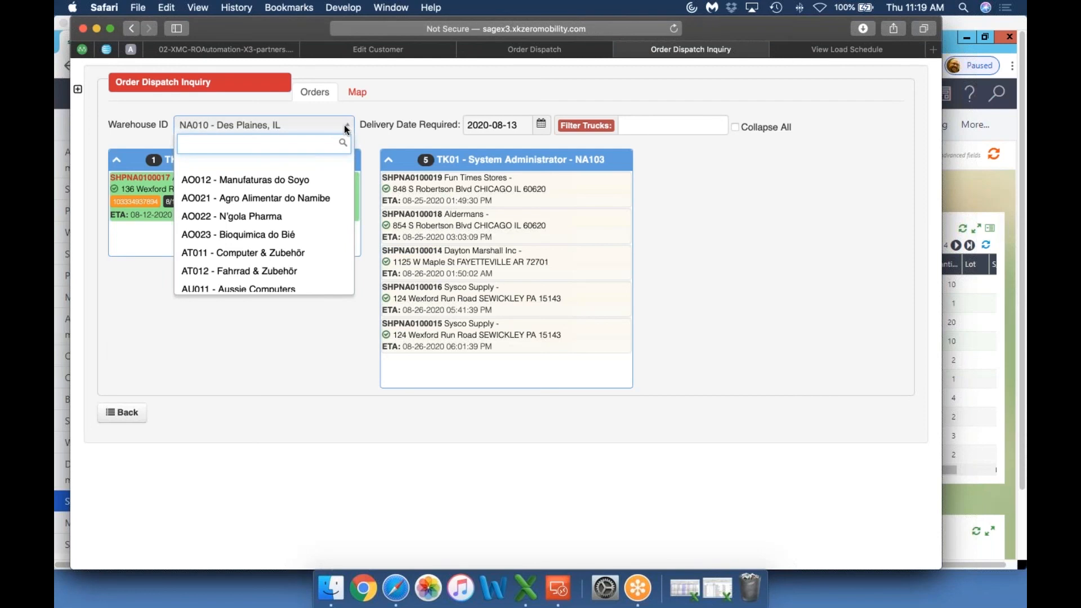
click(397, 109)
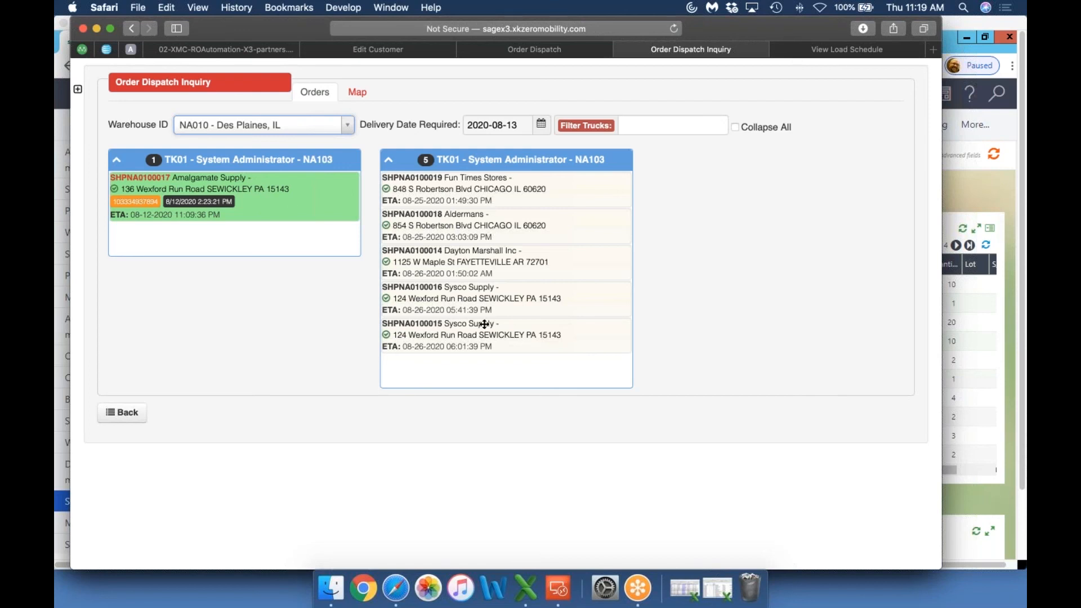
Examine the truck stops on the dispatch inquiry map, including a stop near Pittsburgh, and return to the orders view
click(358, 94)
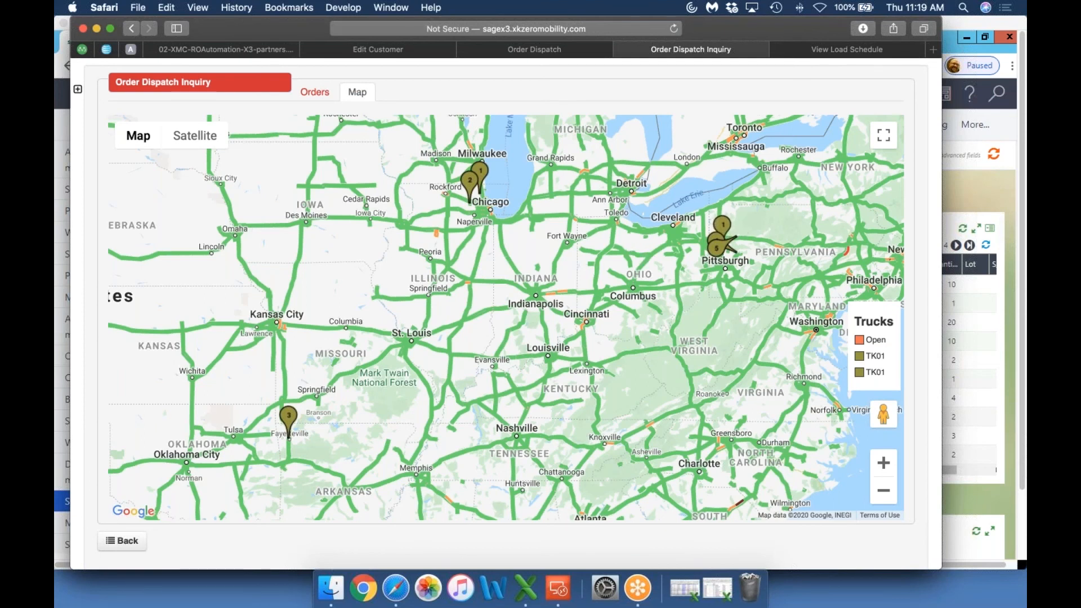
click(728, 234)
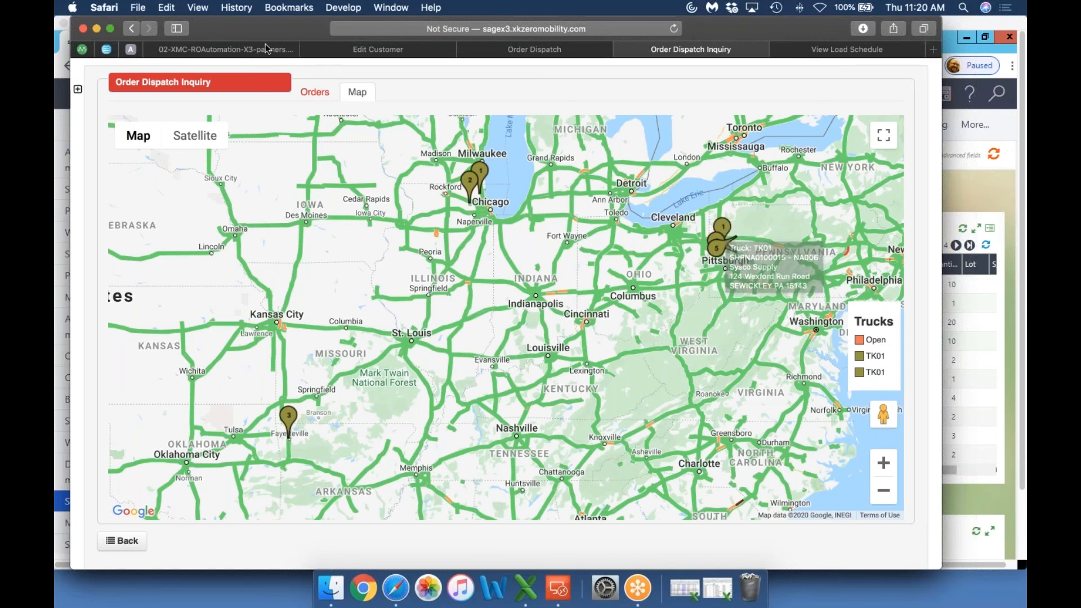
click(314, 93)
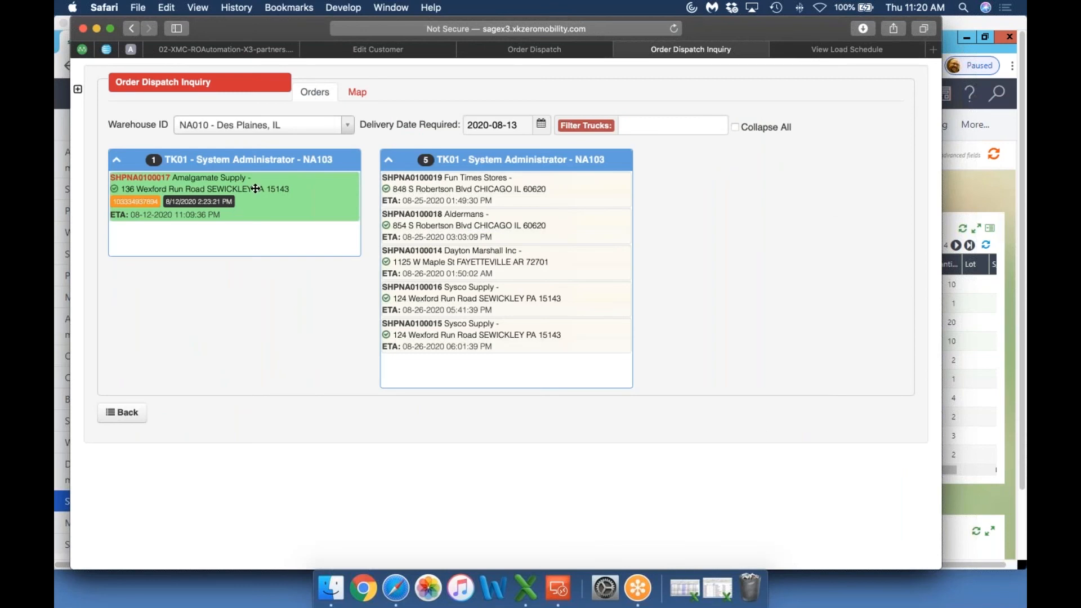
Review the truck stops on the dispatch map, and inspect the line items of the Fun Times Stores order SHPNA0100019
click(357, 93)
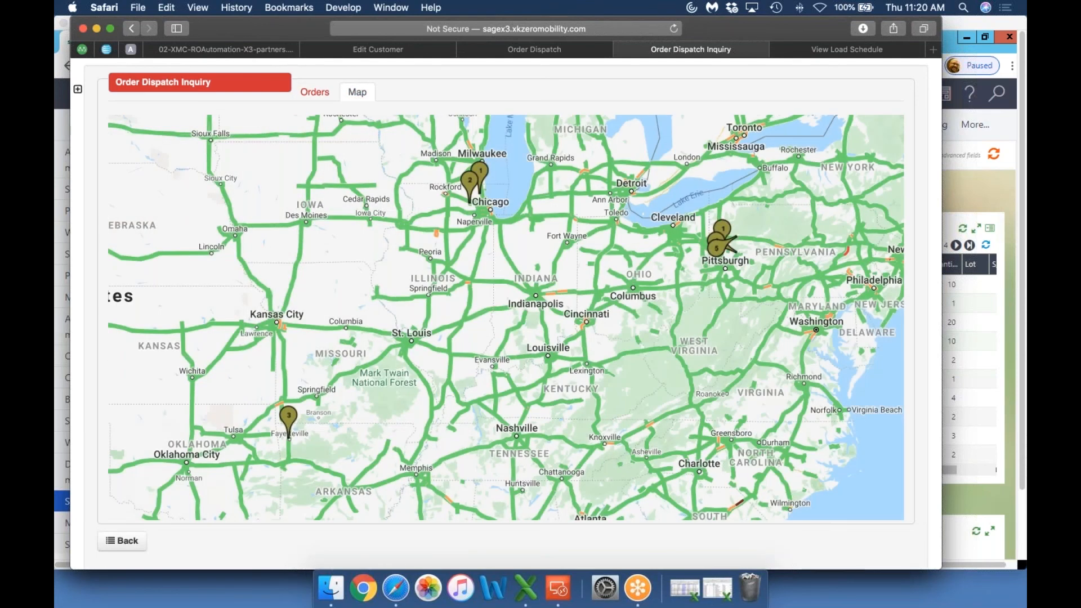
click(314, 96)
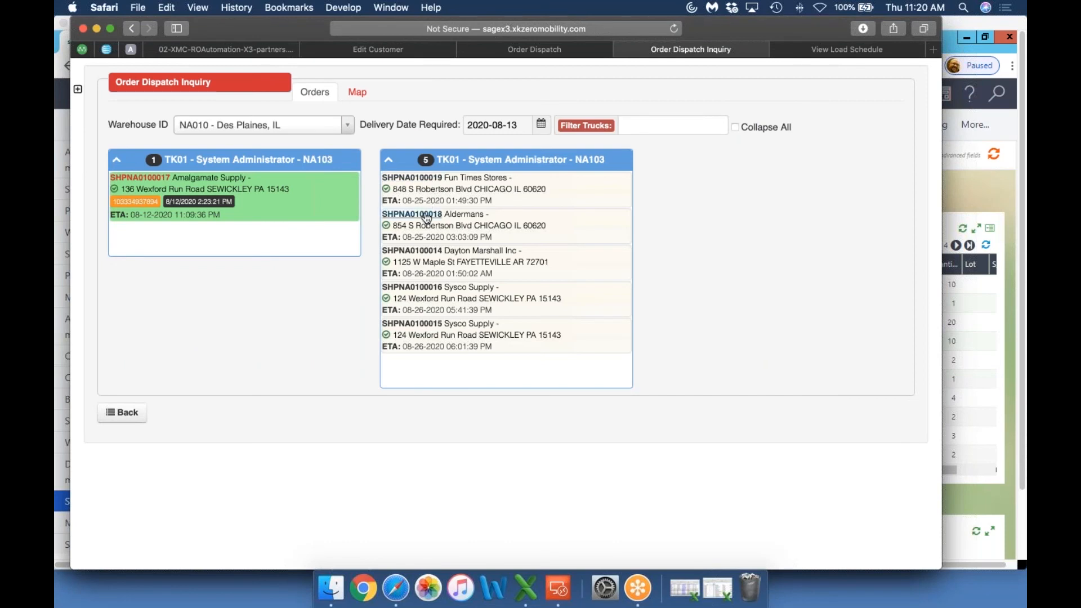
click(420, 179)
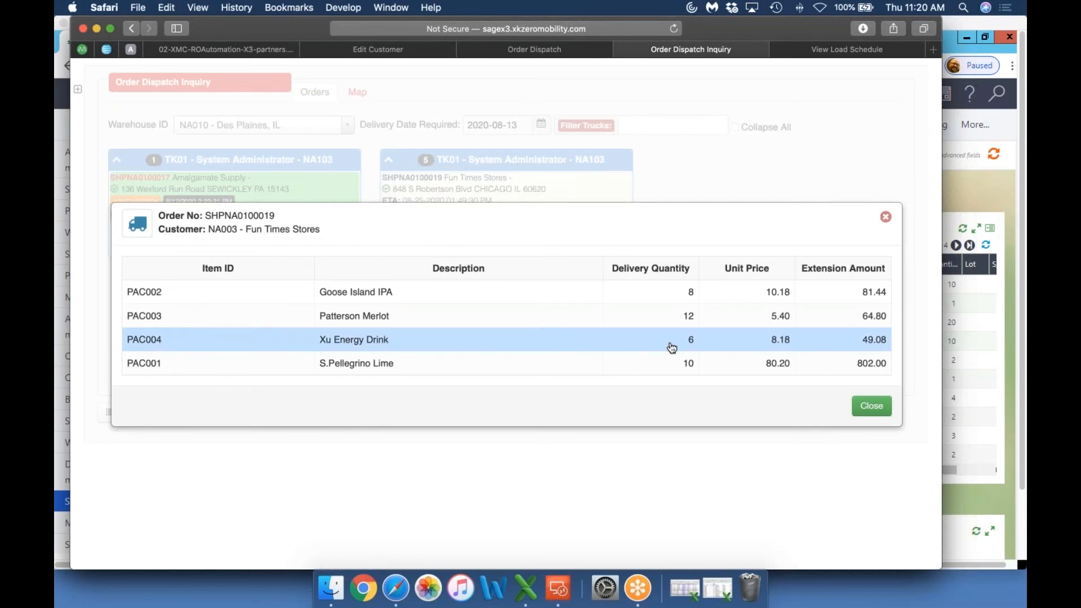
click(870, 406)
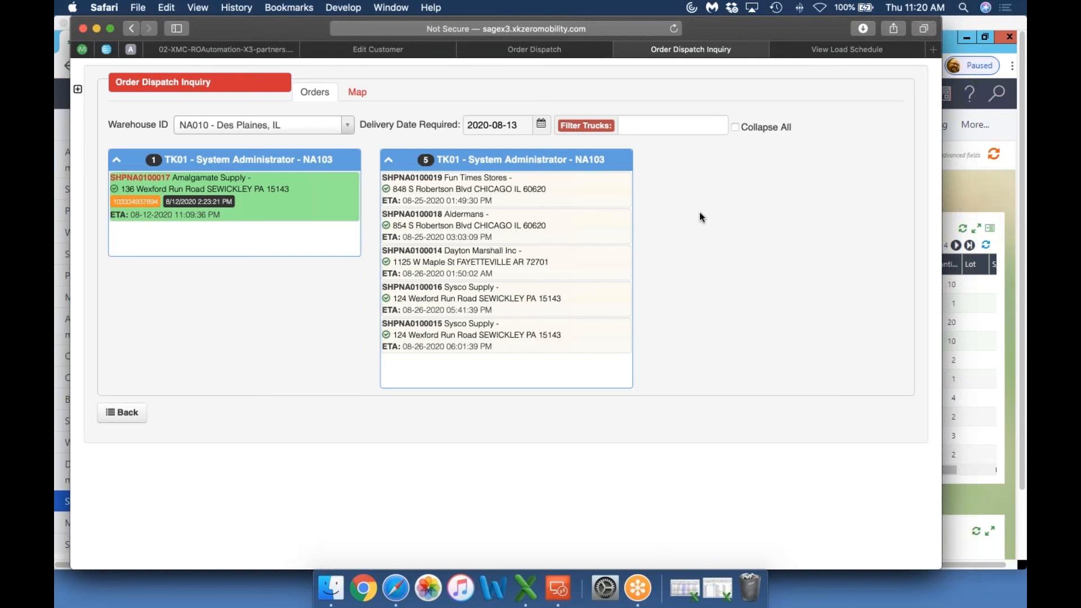
Switch to Reflector 3 and take the mirrored iPhone's delivery list out of full screen to show it over the dispatch inquiry
click(962, 8)
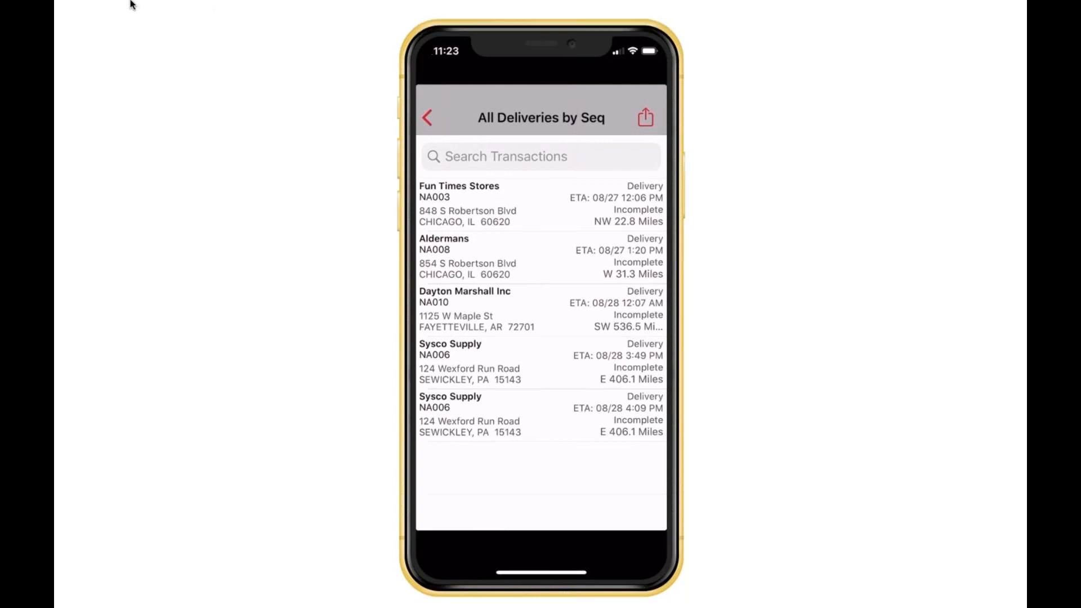
mouse_move(104, 5)
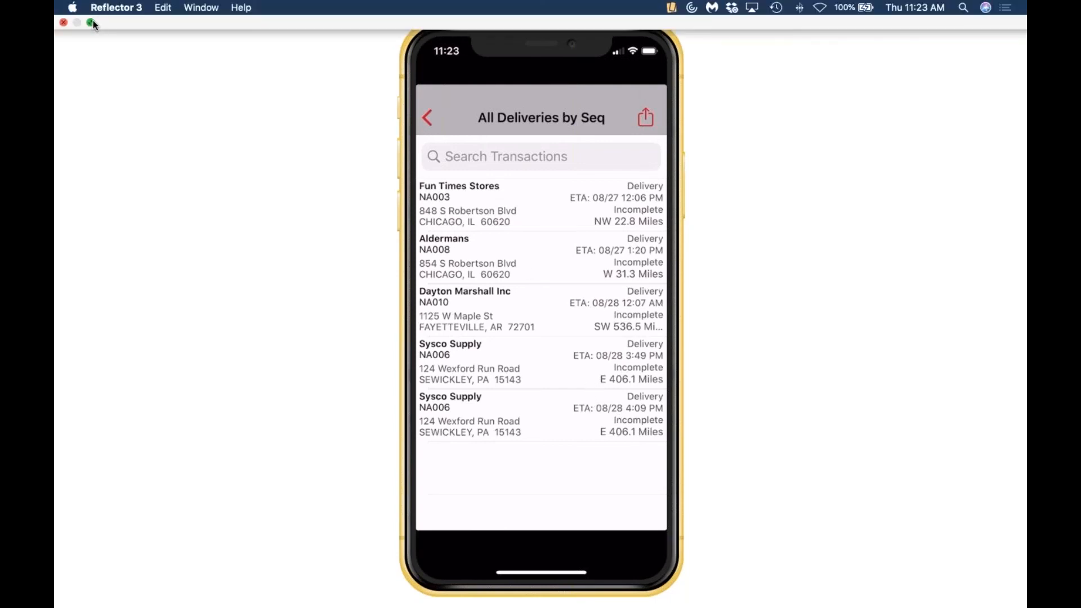
click(93, 22)
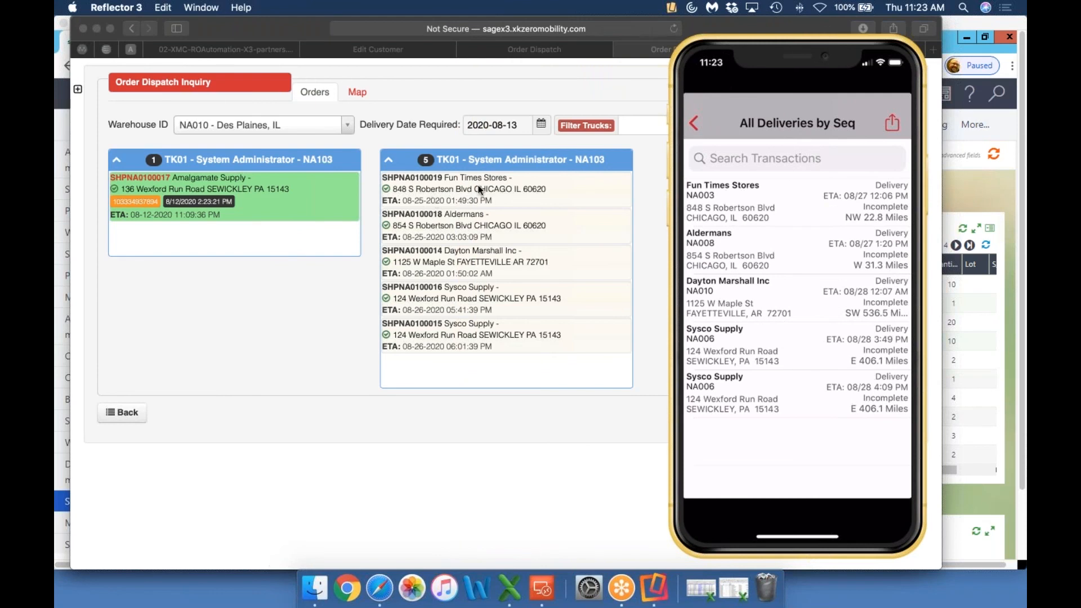
Shift the Safari window slightly away from the mirrored iPhone and reload the Order Dispatch Inquiry page
drag(675, 27, 674, 27)
click(652, 31)
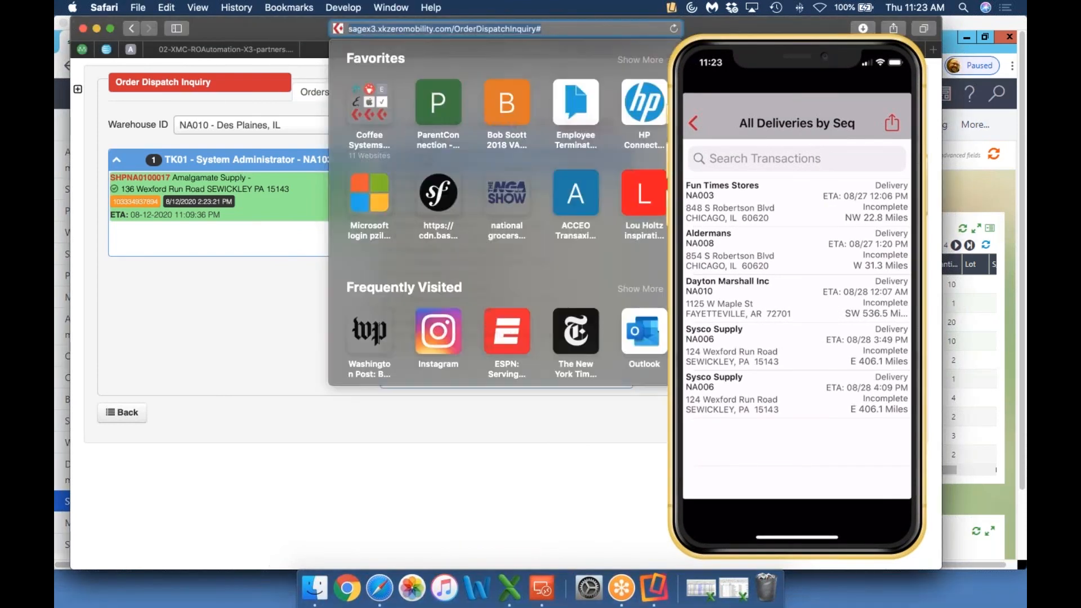
click(673, 26)
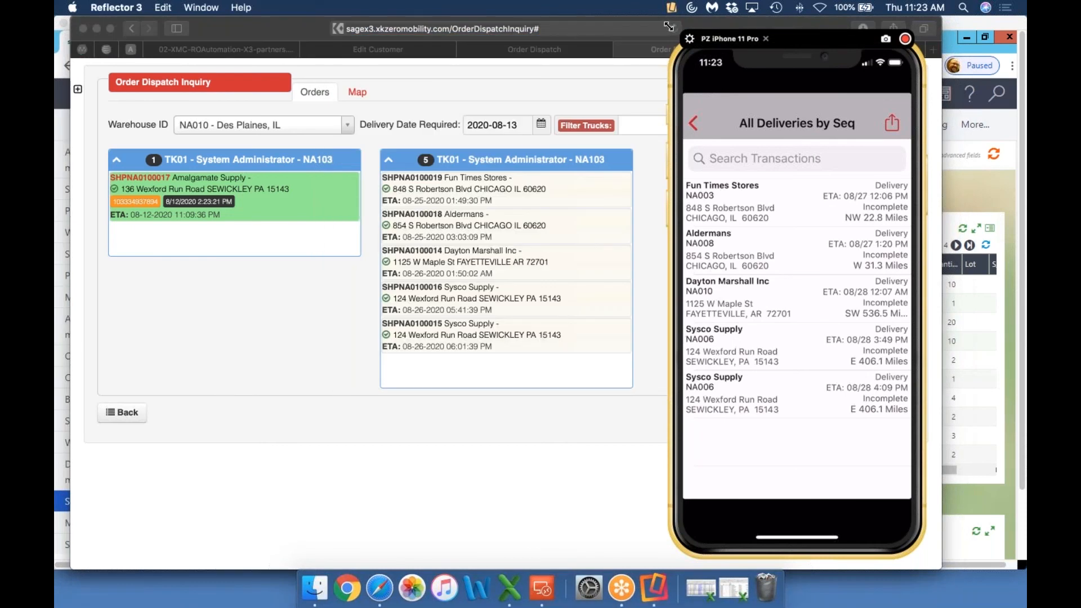
drag(675, 25, 645, 27)
click(644, 28)
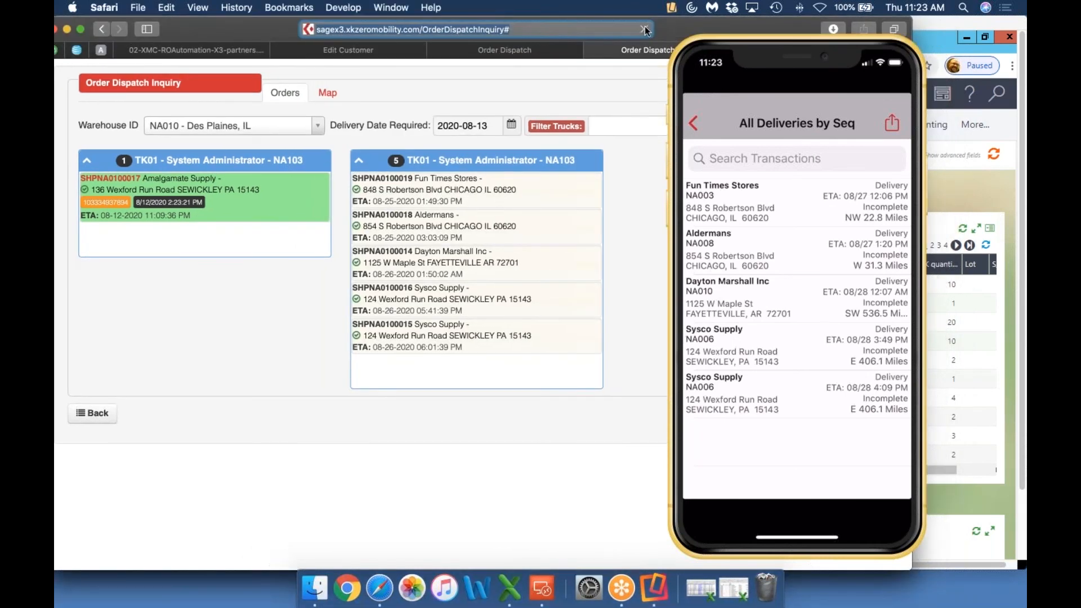
Set the required delivery date of the dispatch inquiry to 2020-08-13
click(509, 127)
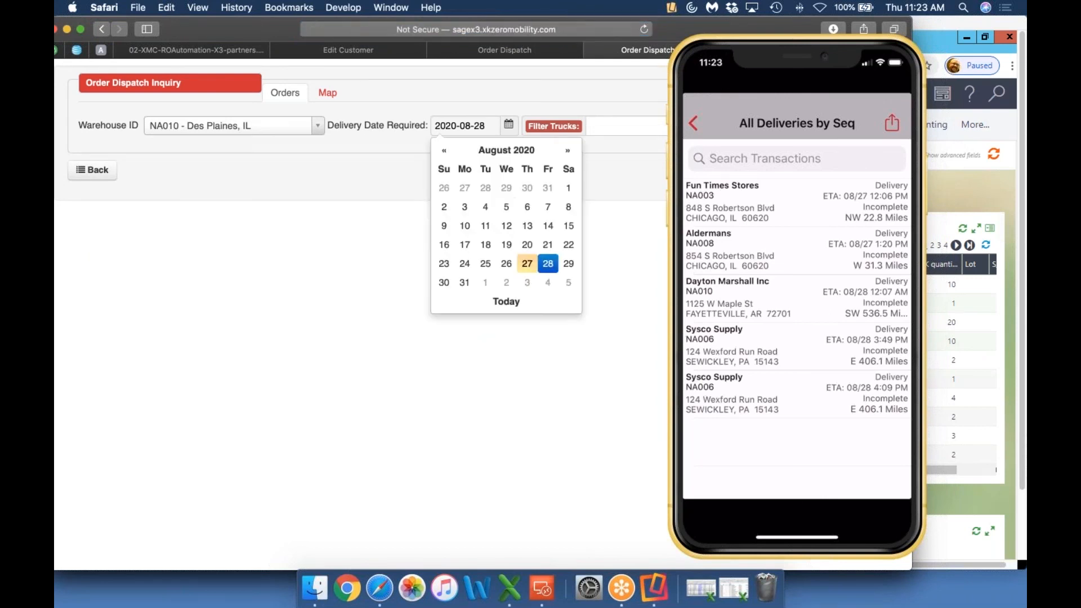
click(507, 264)
click(508, 125)
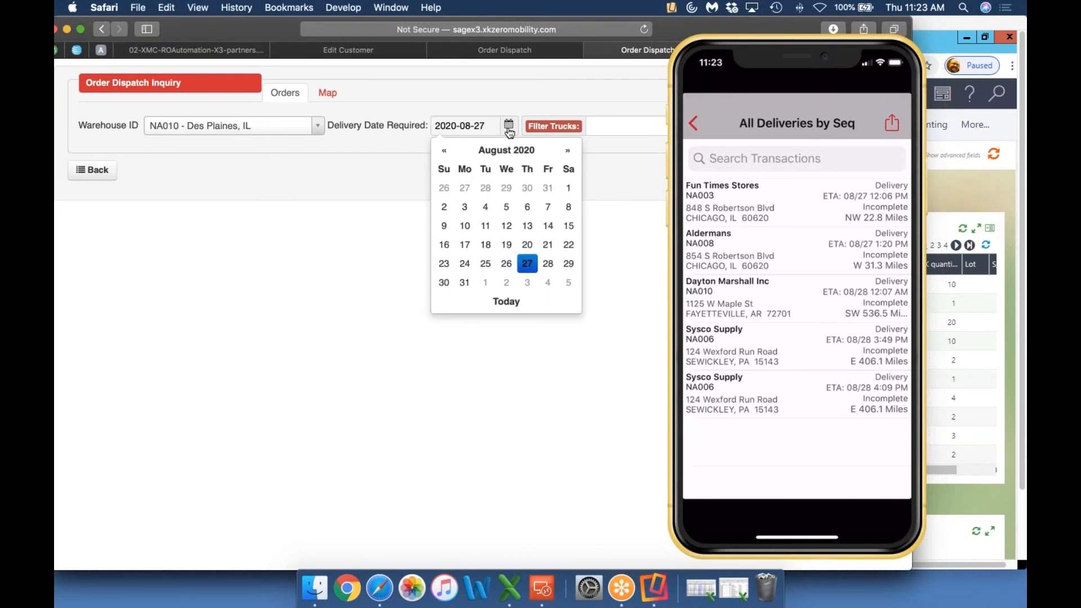
click(530, 225)
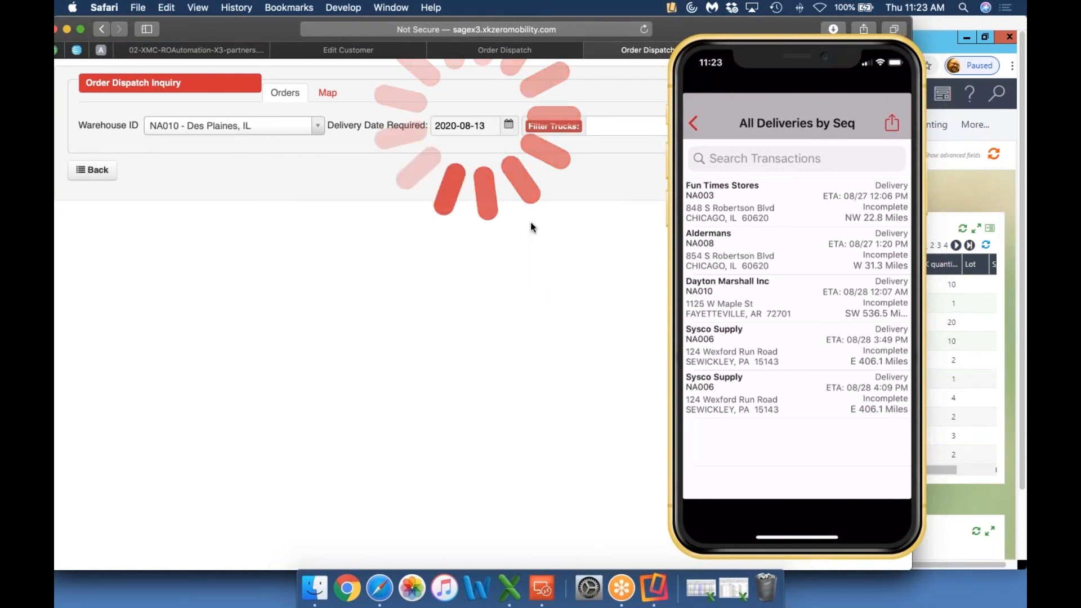